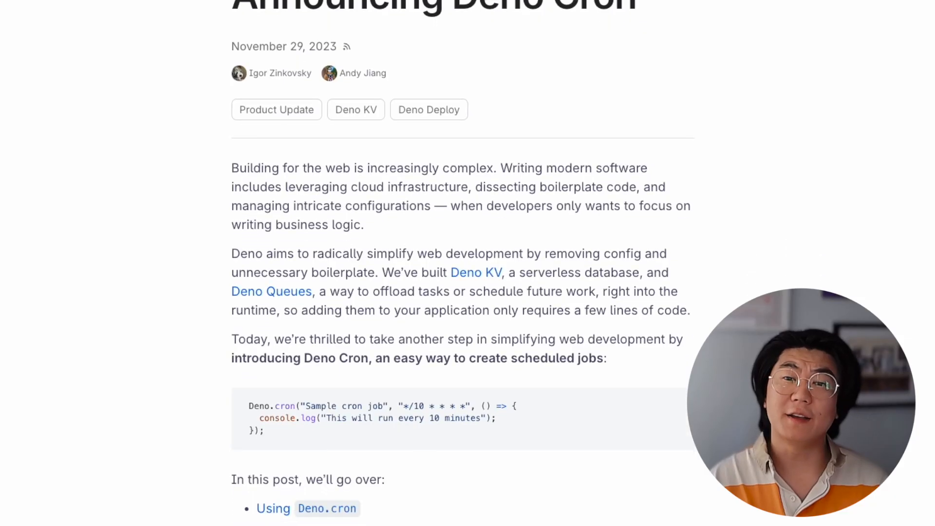
{"action": "scroll", "coordinate": [467, 263], "scroll_direction": "down", "scroll_amount": 3}
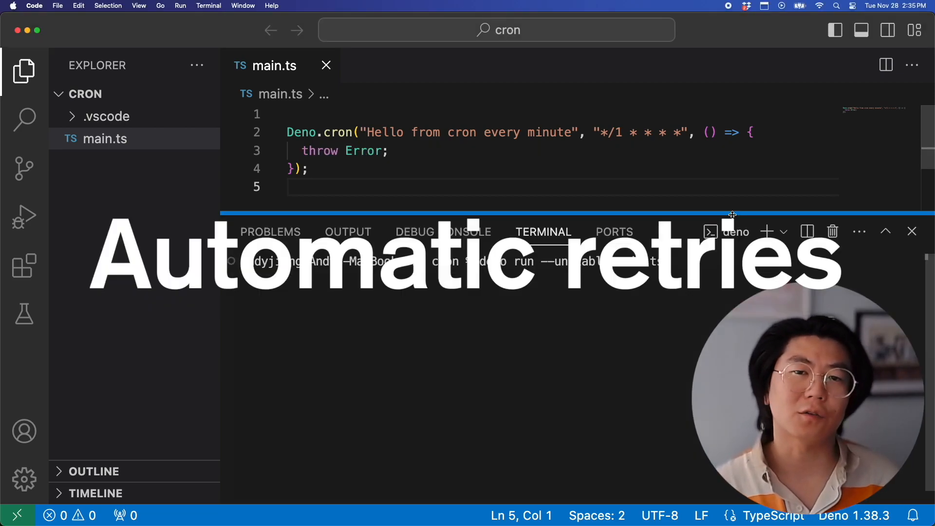
{"action": "scroll", "coordinate": [931, 325], "scroll_direction": "down", "scroll_amount": 1}
{"action": "scroll", "coordinate": [930, 325], "scroll_direction": "up", "scroll_amount": 1}
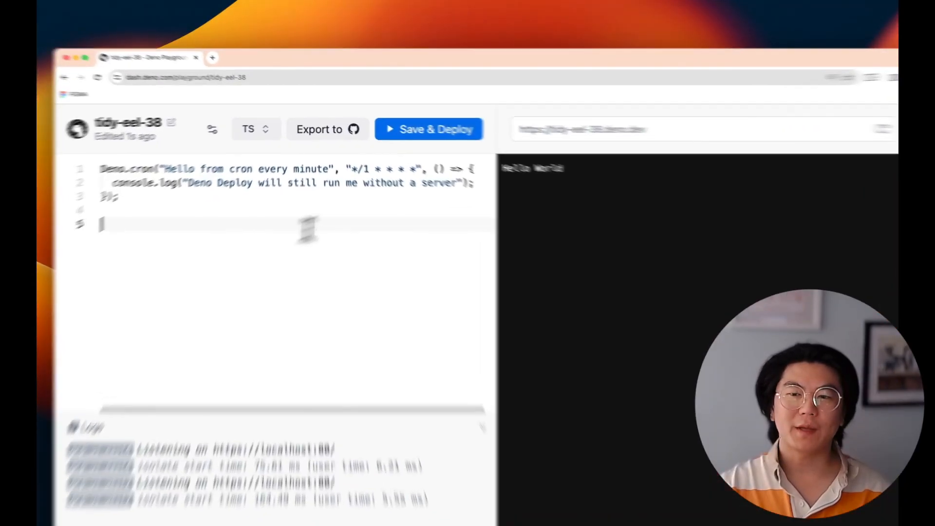
- Deploy the cron job, verify it in the Cron and Logs tabs, then begin editing below the commented-out cron code
{"action": "left_click", "coordinate": [423, 129]}
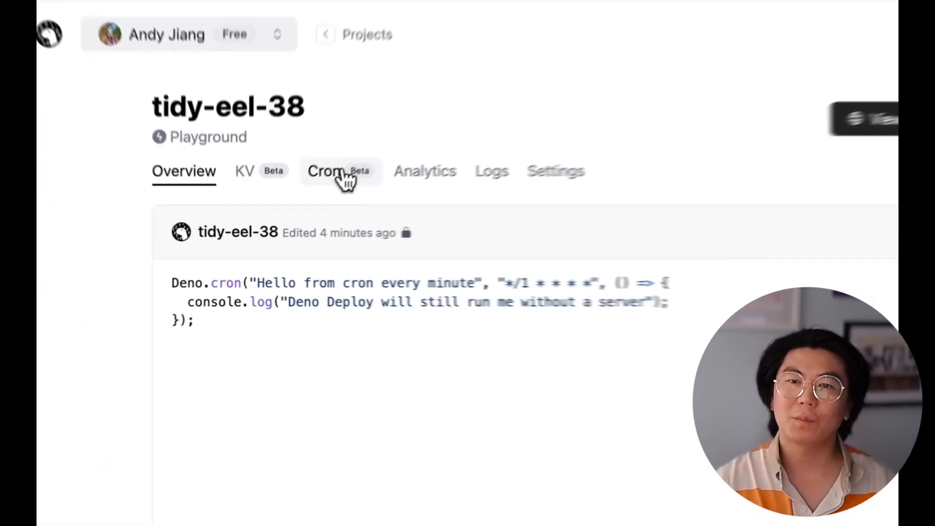
{"action": "left_click", "coordinate": [291, 210]}
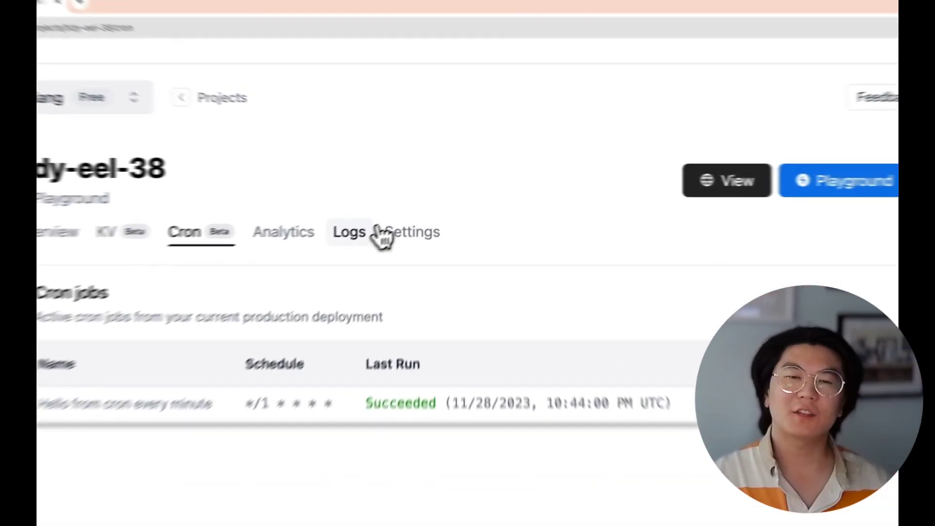
{"action": "left_click", "coordinate": [396, 210]}
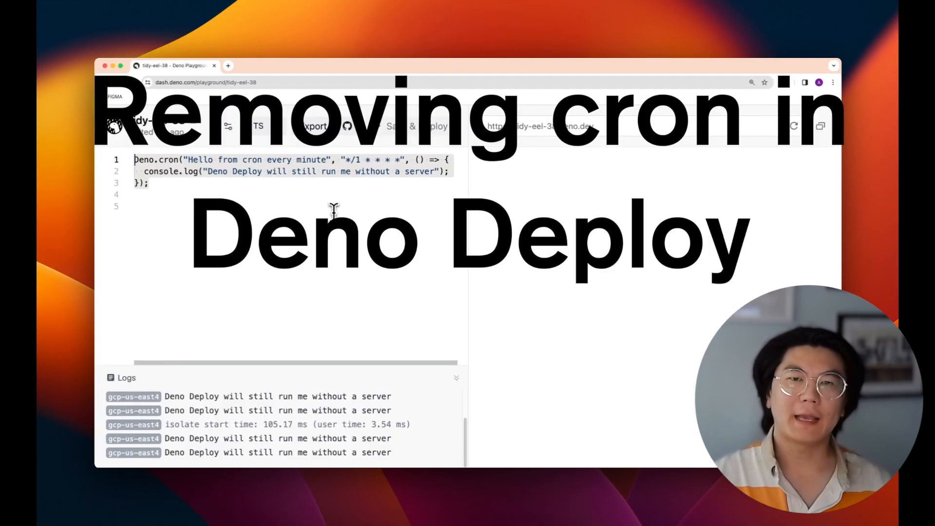
{"action": "left_click", "coordinate": [334, 210]}
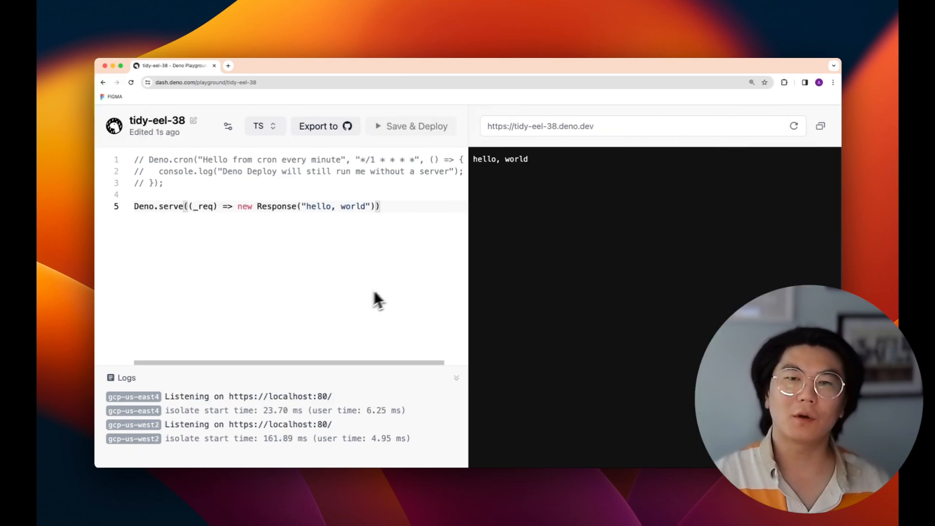
- Return to tidy-eel-38's overview, confirm the Cron tab lists no jobs, and view the live production logs
{"action": "left_click", "coordinate": [157, 120]}
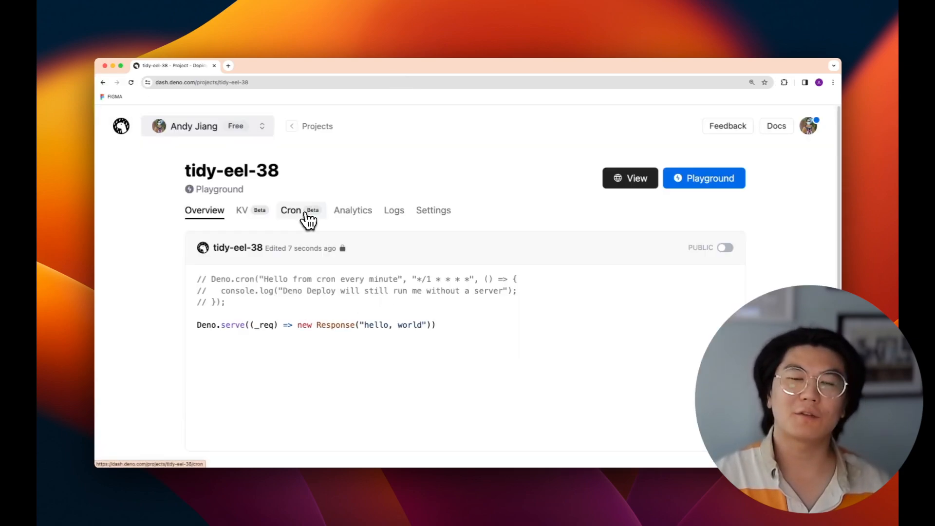
{"action": "left_click", "coordinate": [307, 217]}
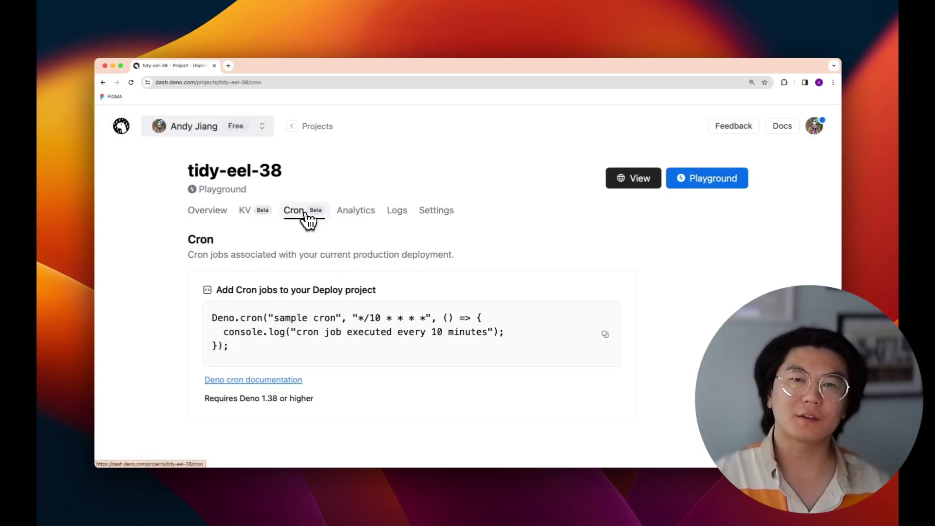
{"action": "left_click", "coordinate": [396, 210]}
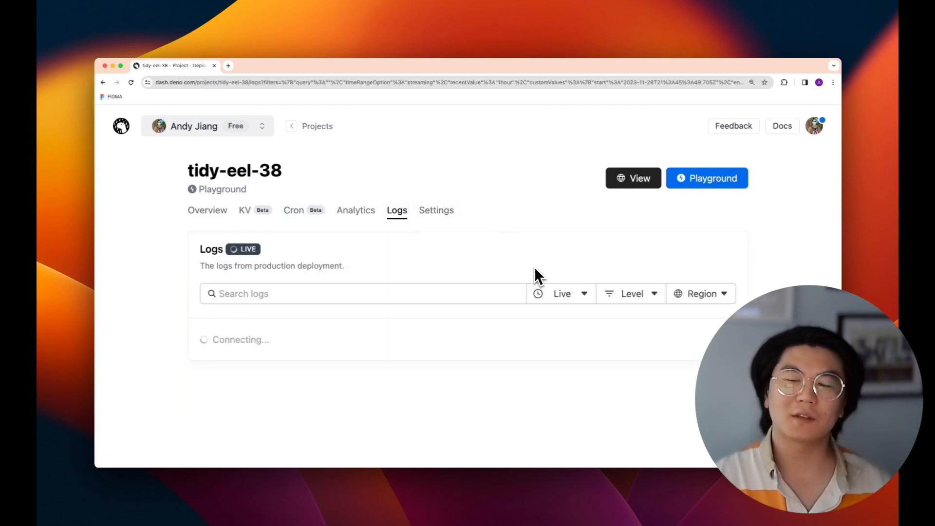